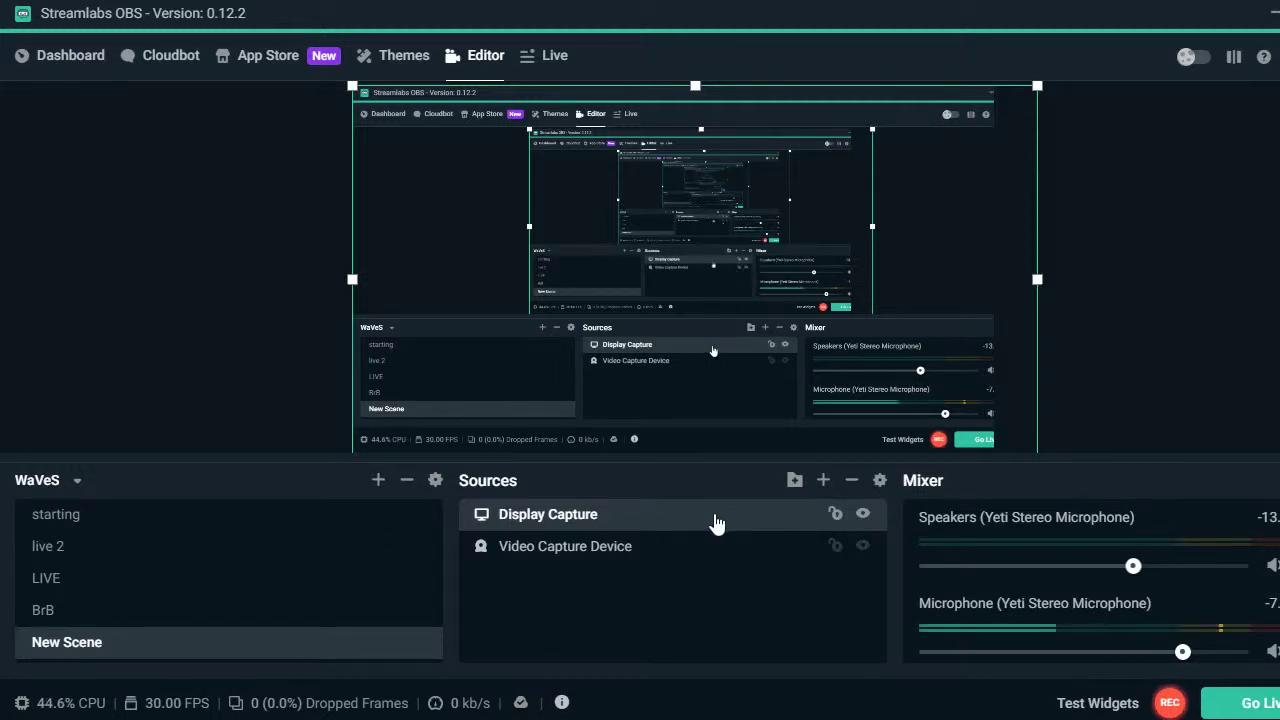
Move Display Capture below Video Capture Device so the webcam renders on top.
drag(714, 520, 709, 566)
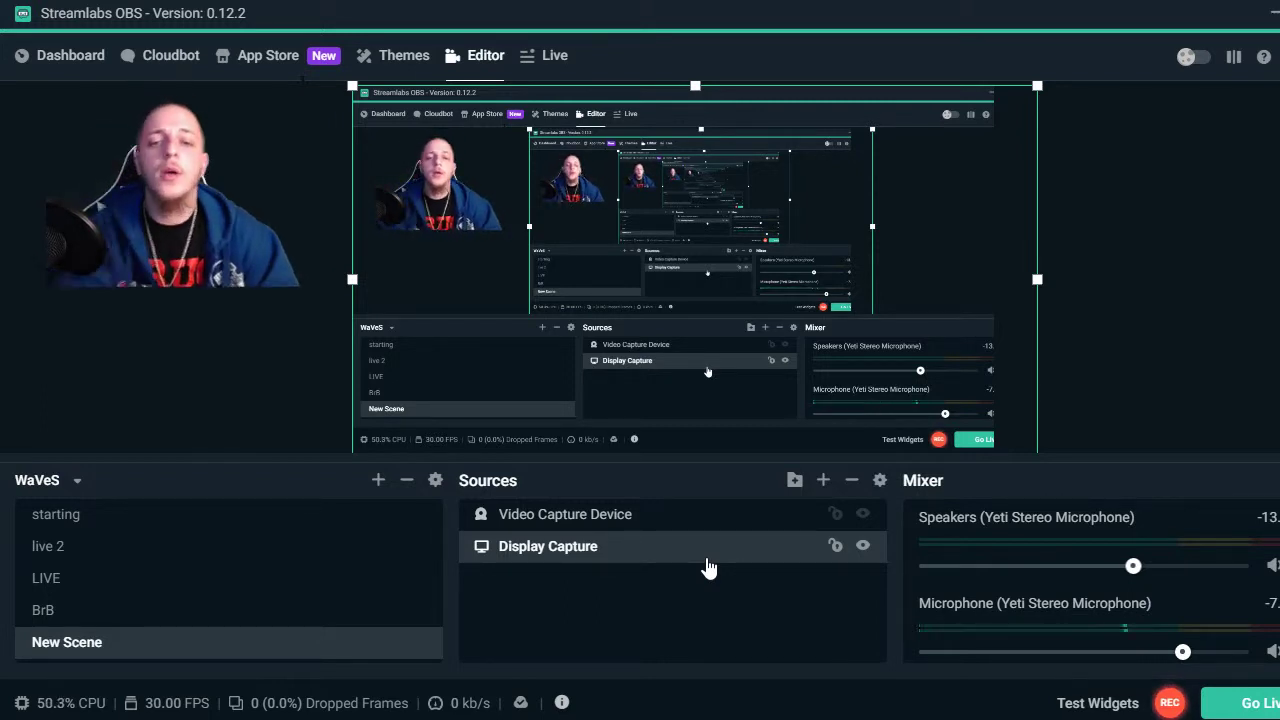
click(145, 358)
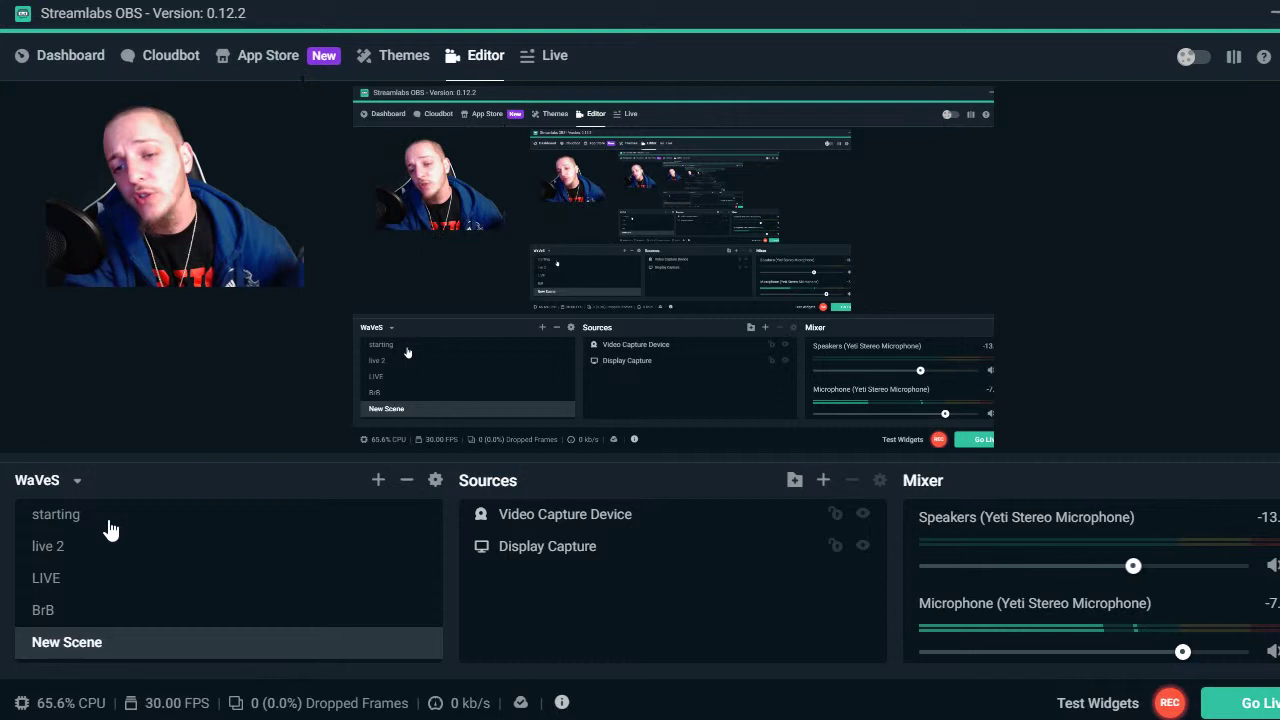
click(598, 524)
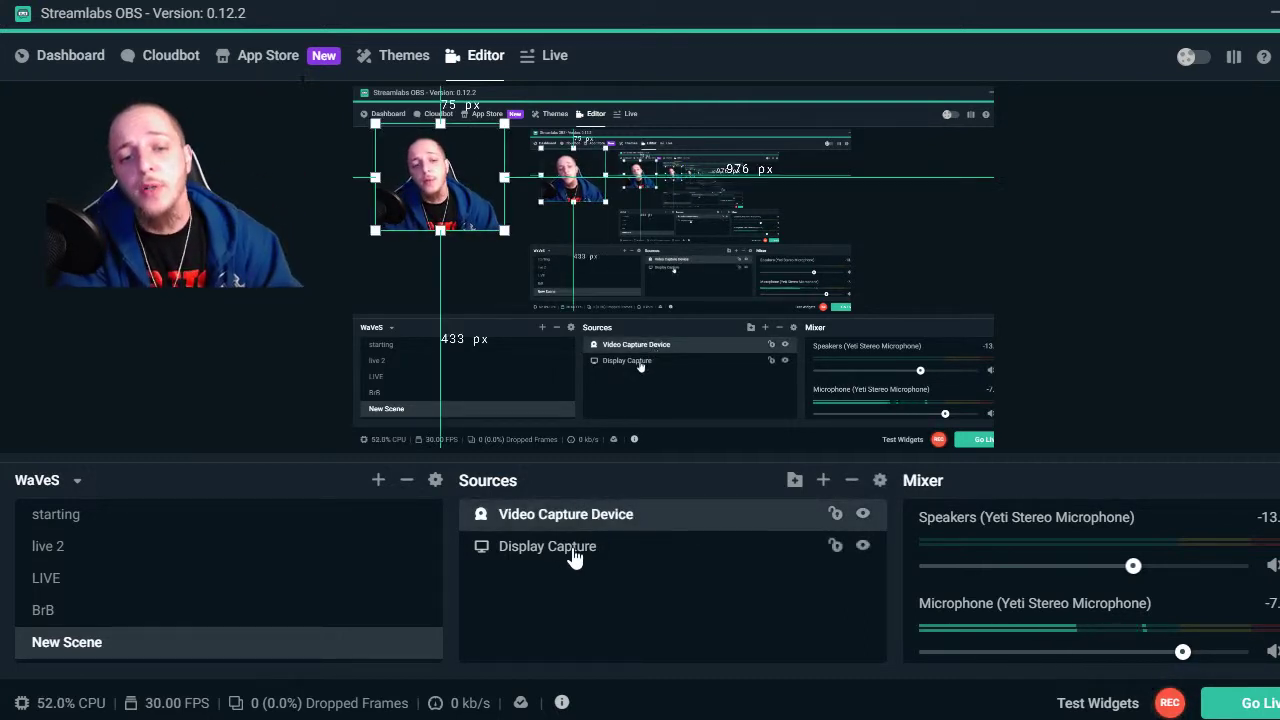
click(558, 547)
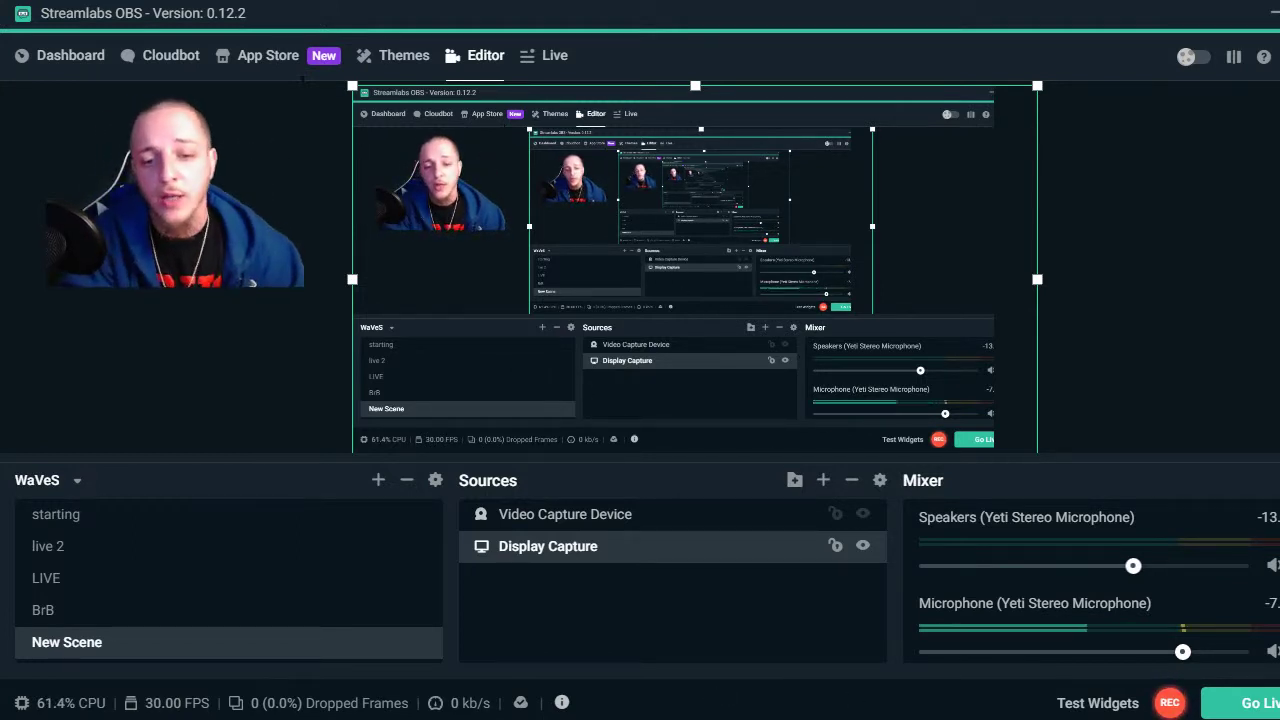
Stop the Xbox console stream and return via Home to the Connect to your Xbox One page.
mouse_move(700, 715)
click(670, 610)
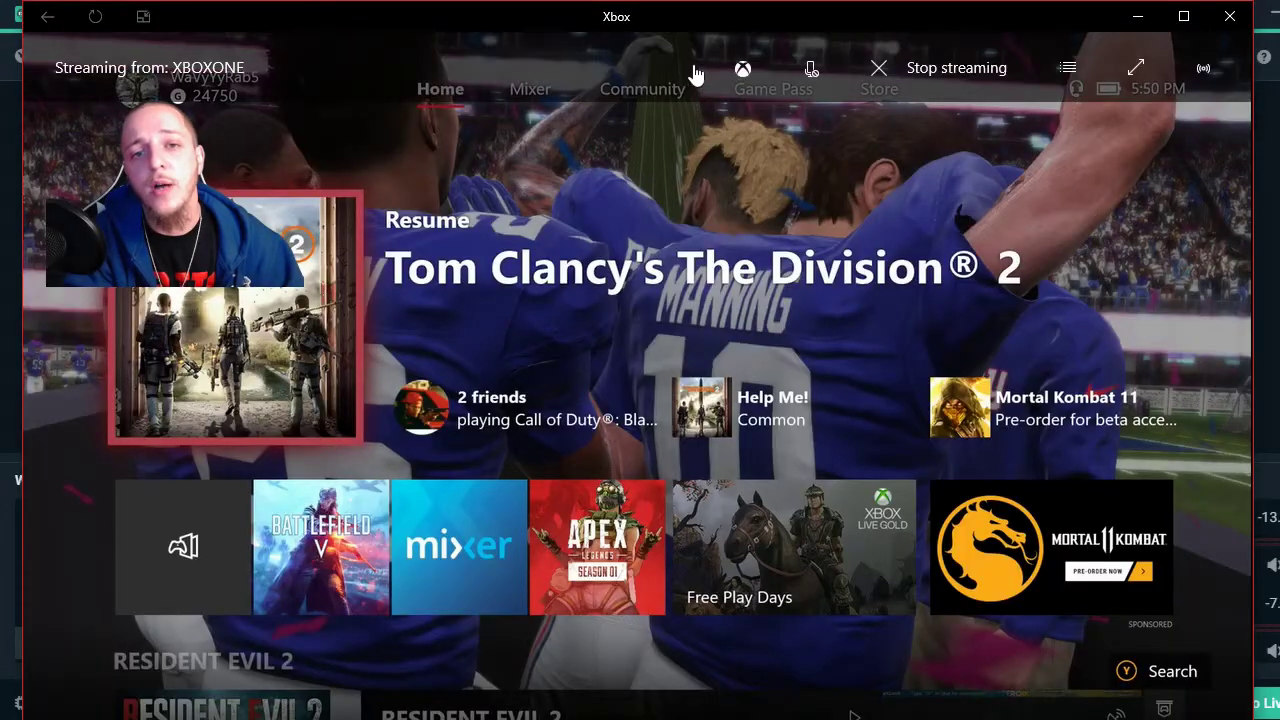
click(913, 67)
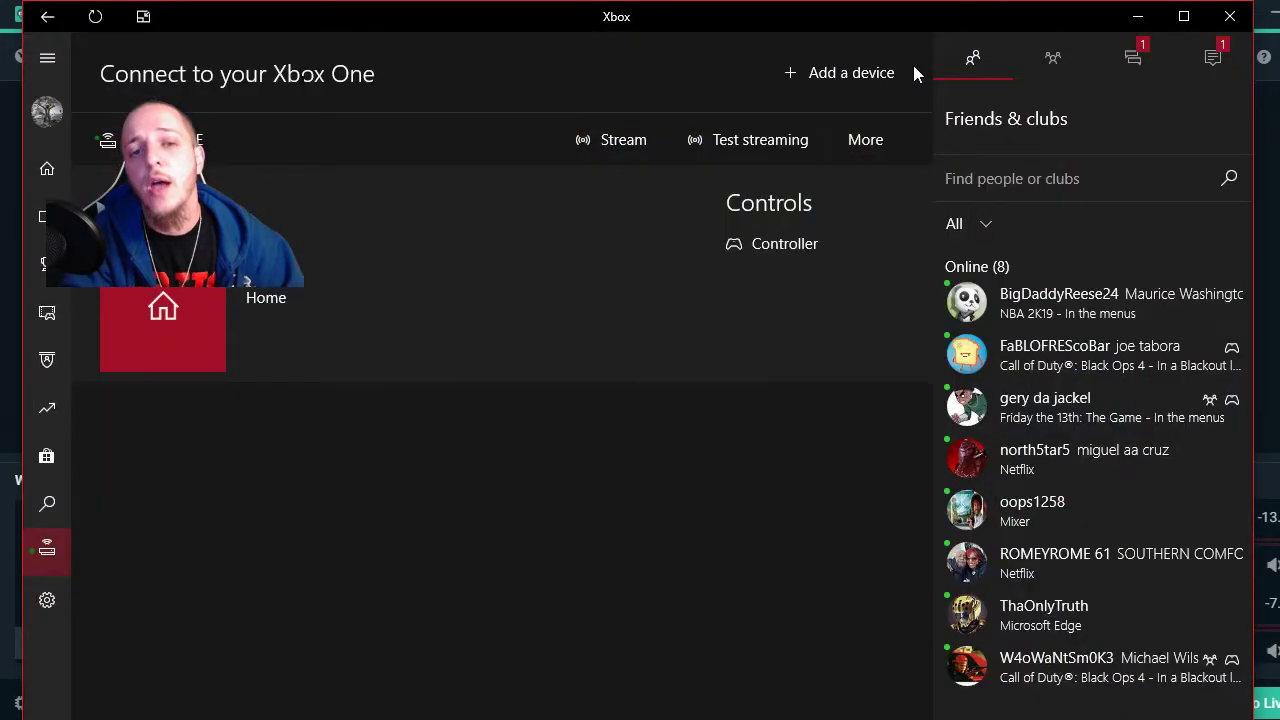
click(50, 168)
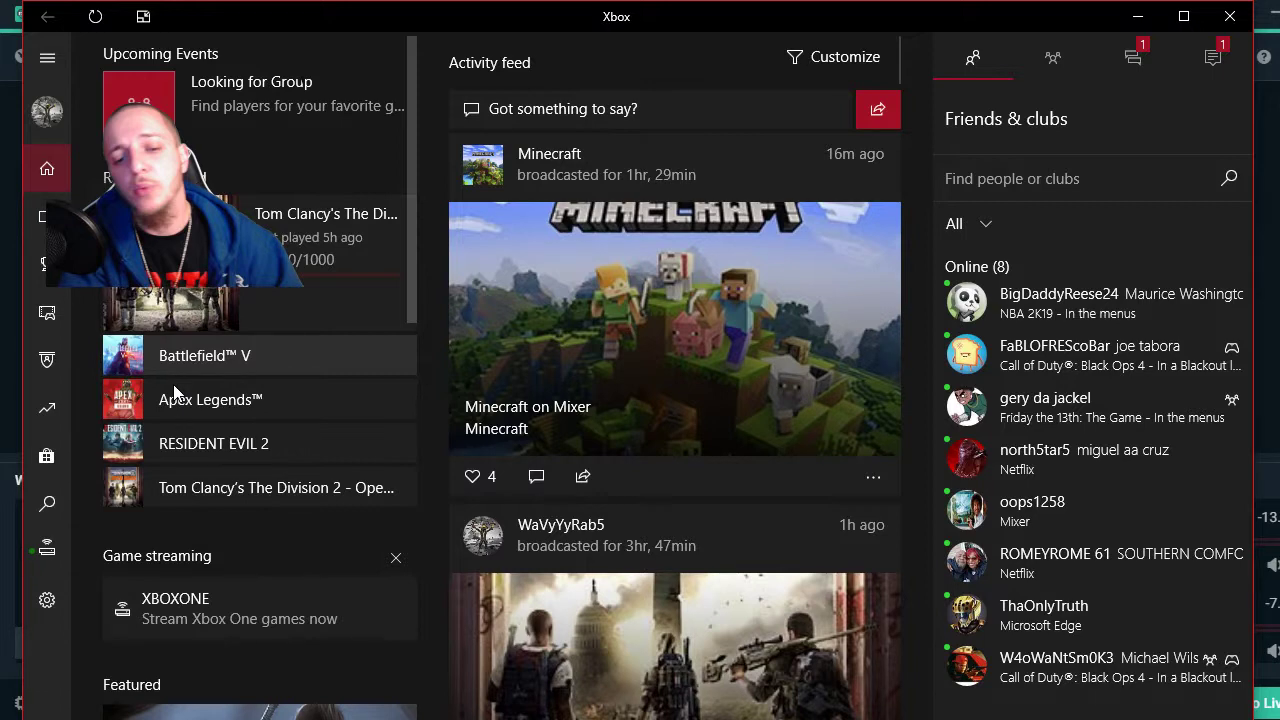
click(74, 614)
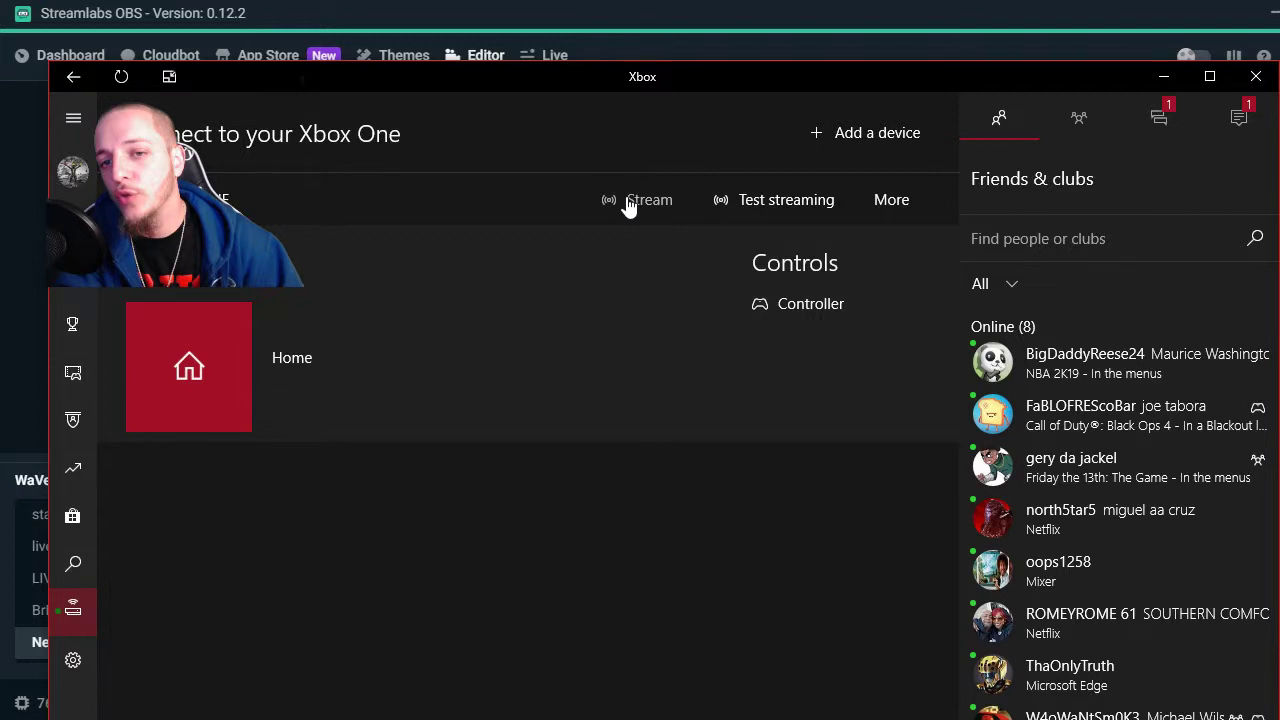
Stream the Xbox One without a controller and restore the stream from full screen to a window.
click(888, 201)
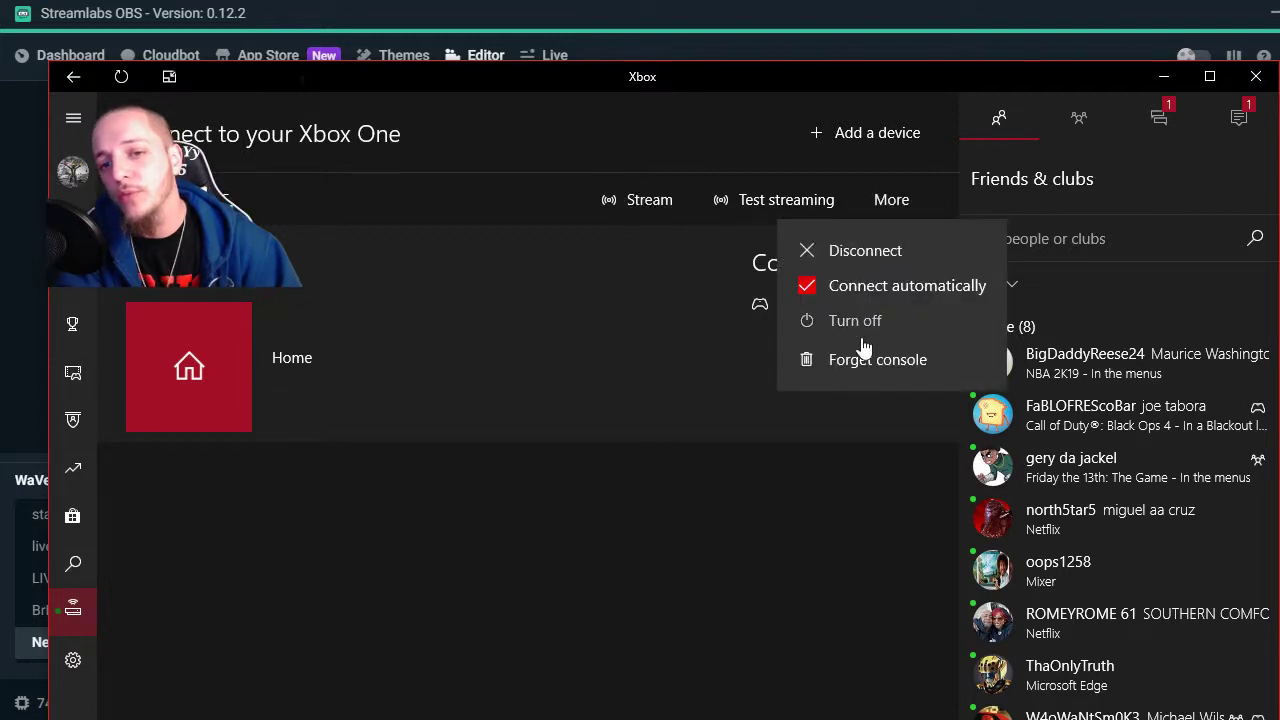
click(671, 320)
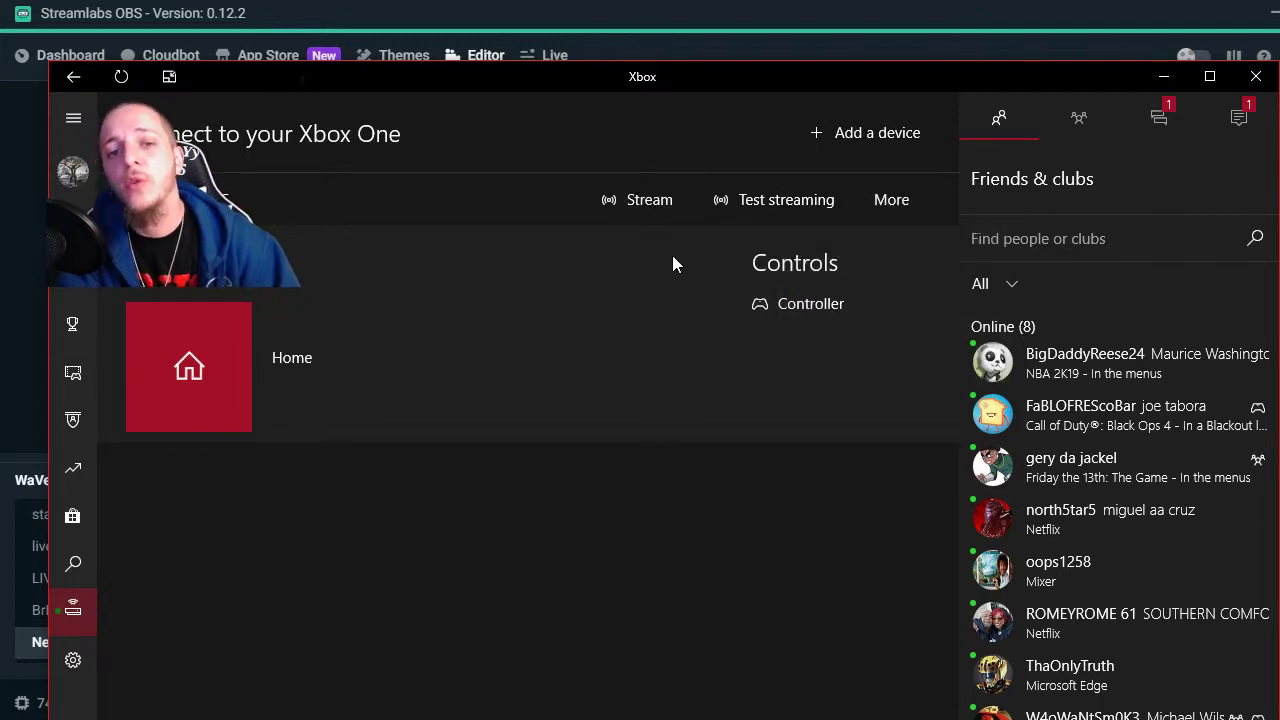
click(640, 210)
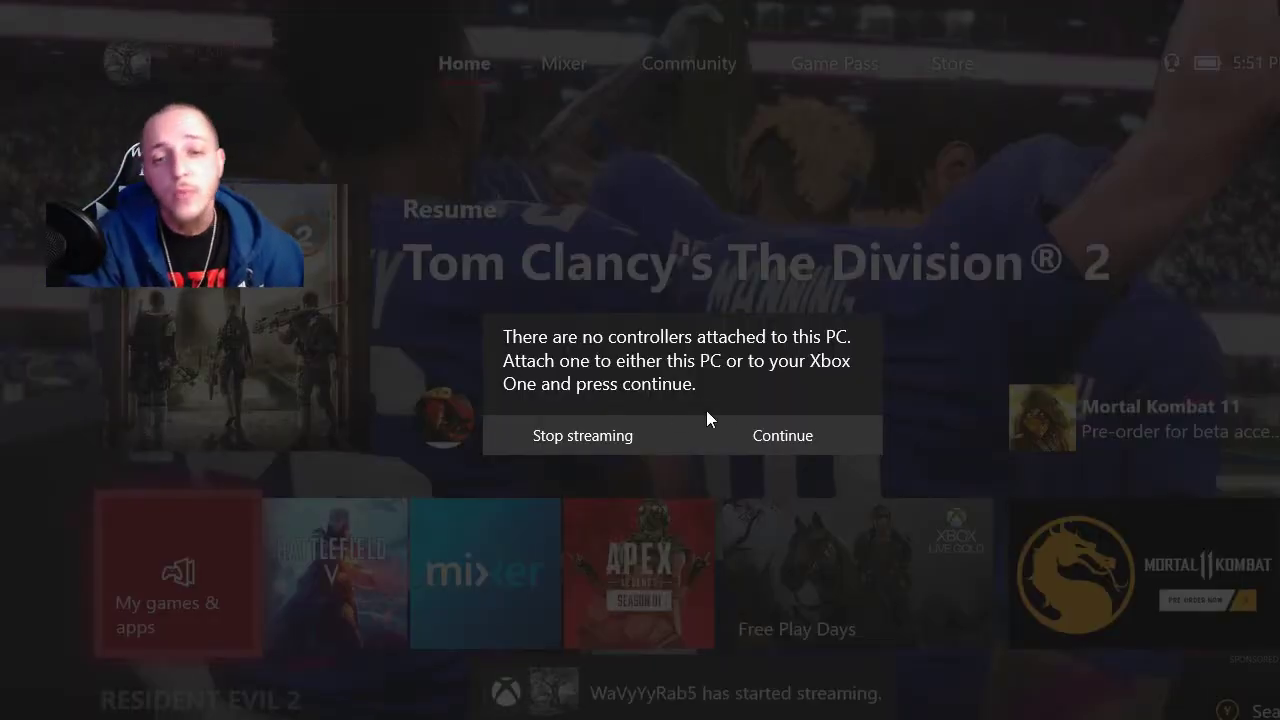
click(757, 432)
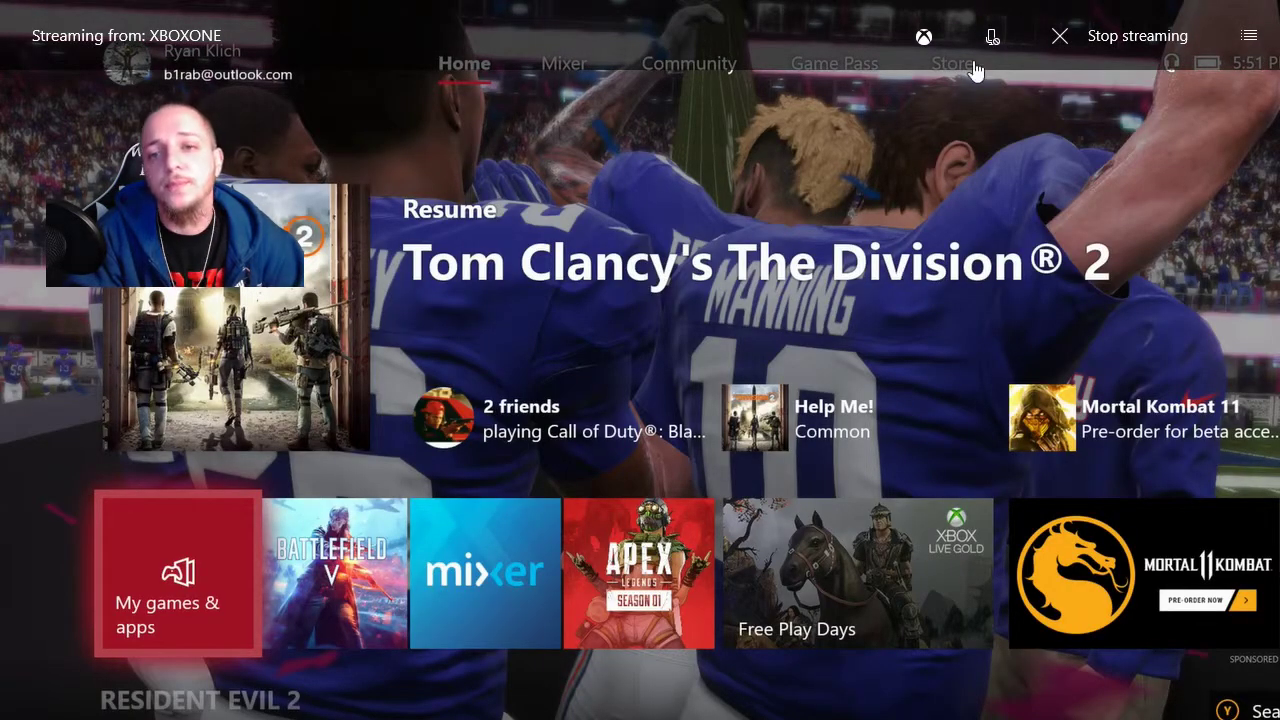
click(1215, 9)
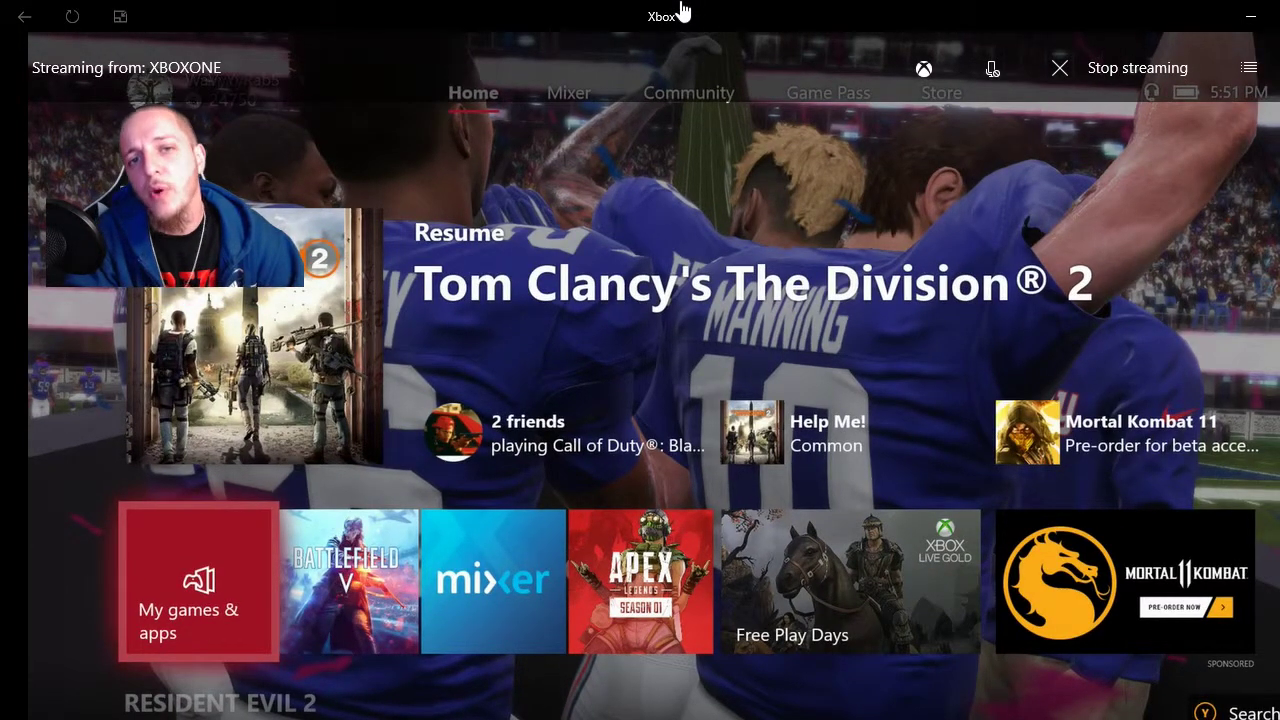
mouse_move(623, 43)
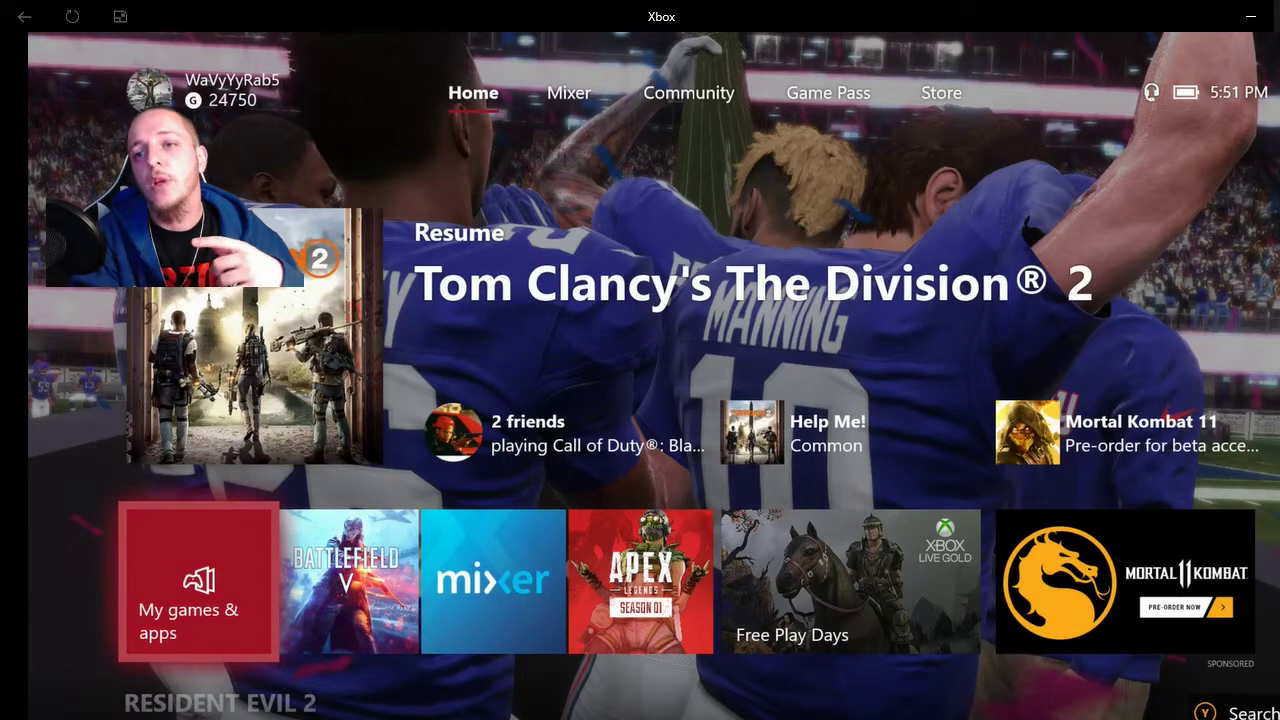
click(1268, 22)
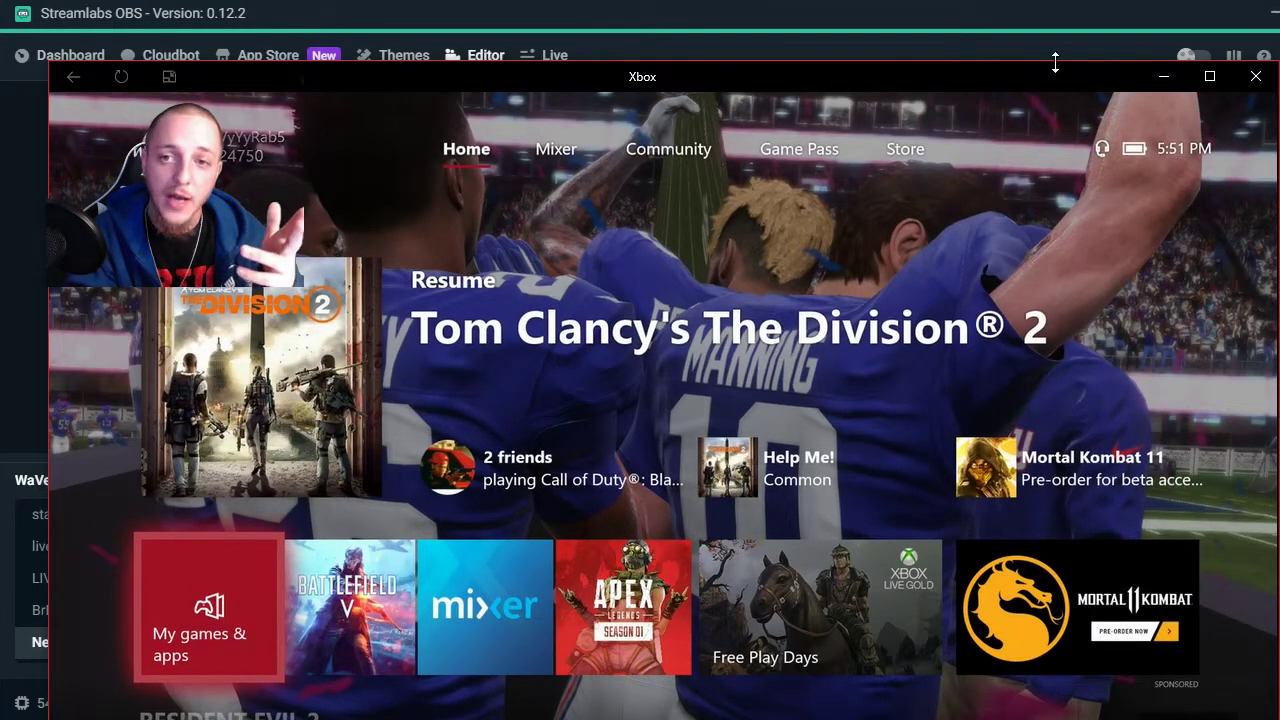
Minimize the Xbox app window to reveal the Streamlabs OBS editor.
click(990, 23)
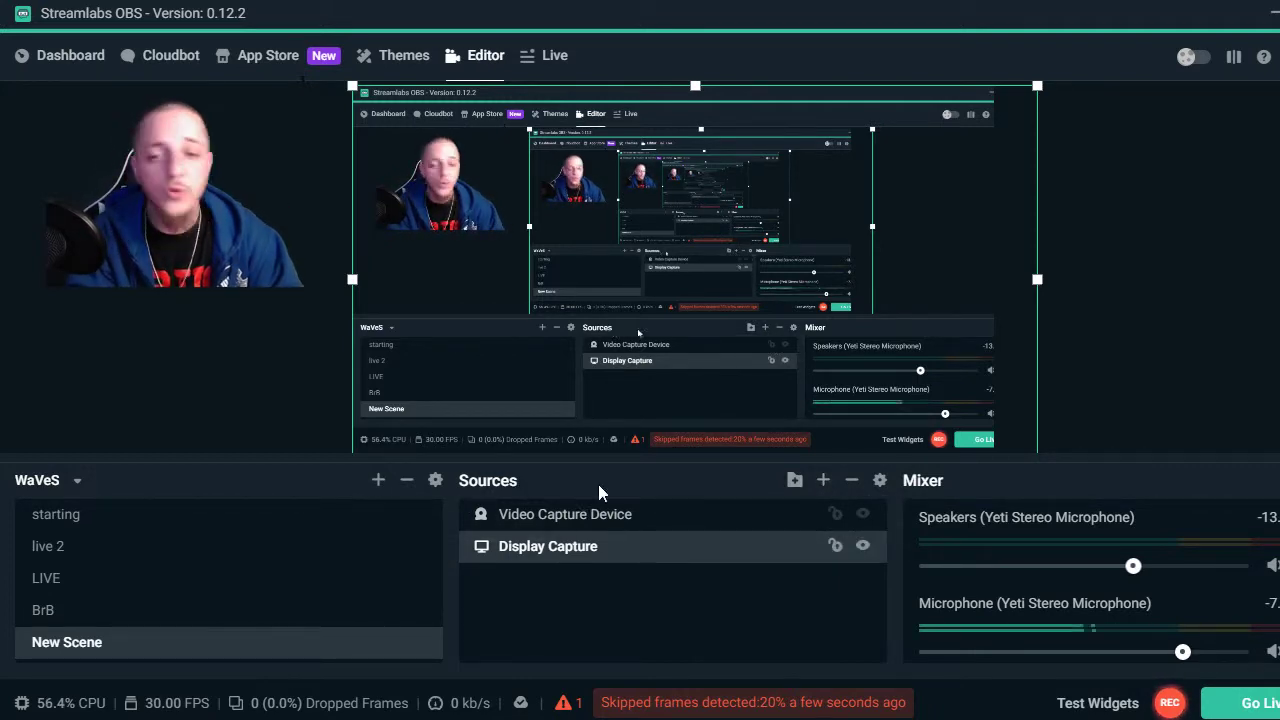
Add Game Capture (1) in Capture specific window mode and show the Window dropdown.
click(823, 481)
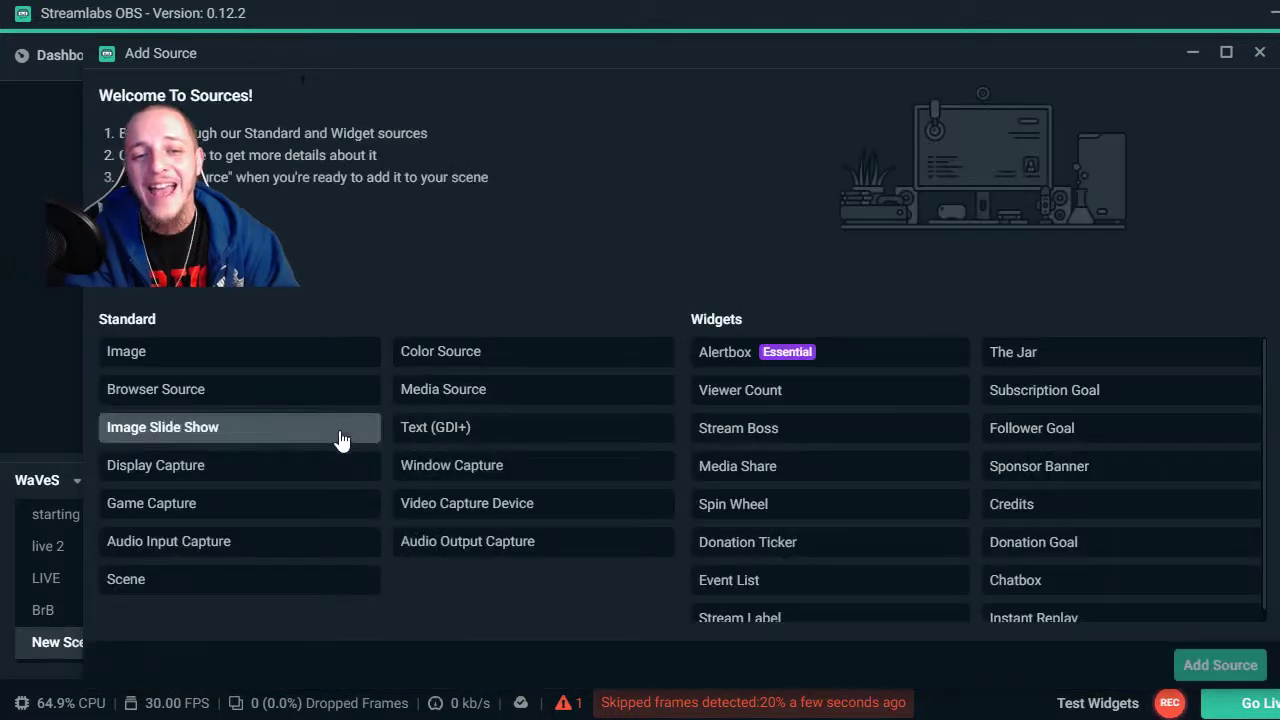
click(220, 514)
double_click(220, 514)
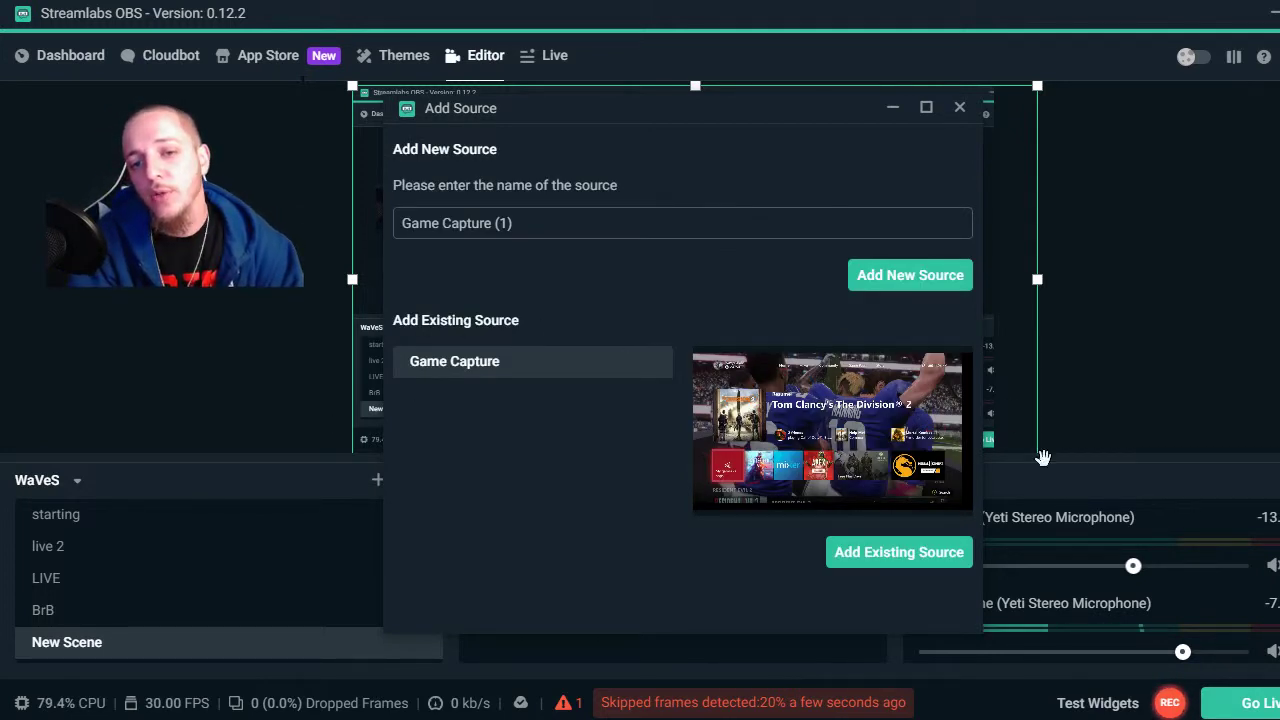
click(871, 278)
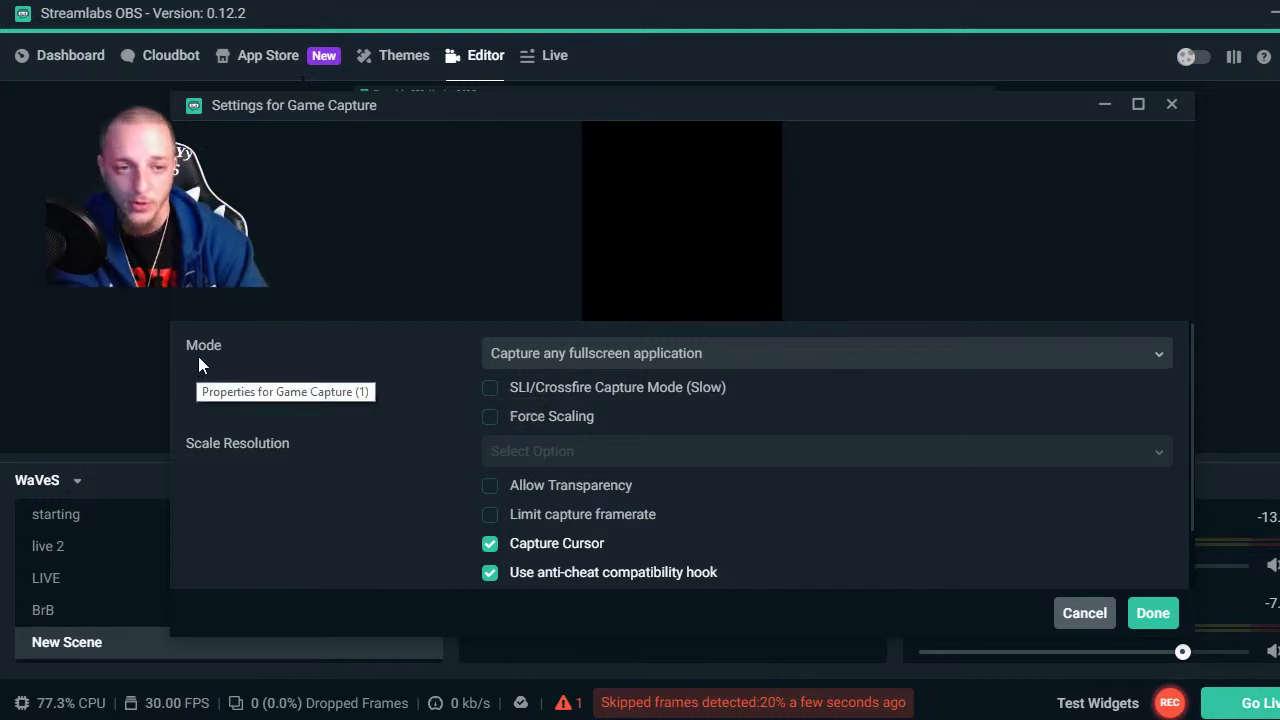
click(639, 368)
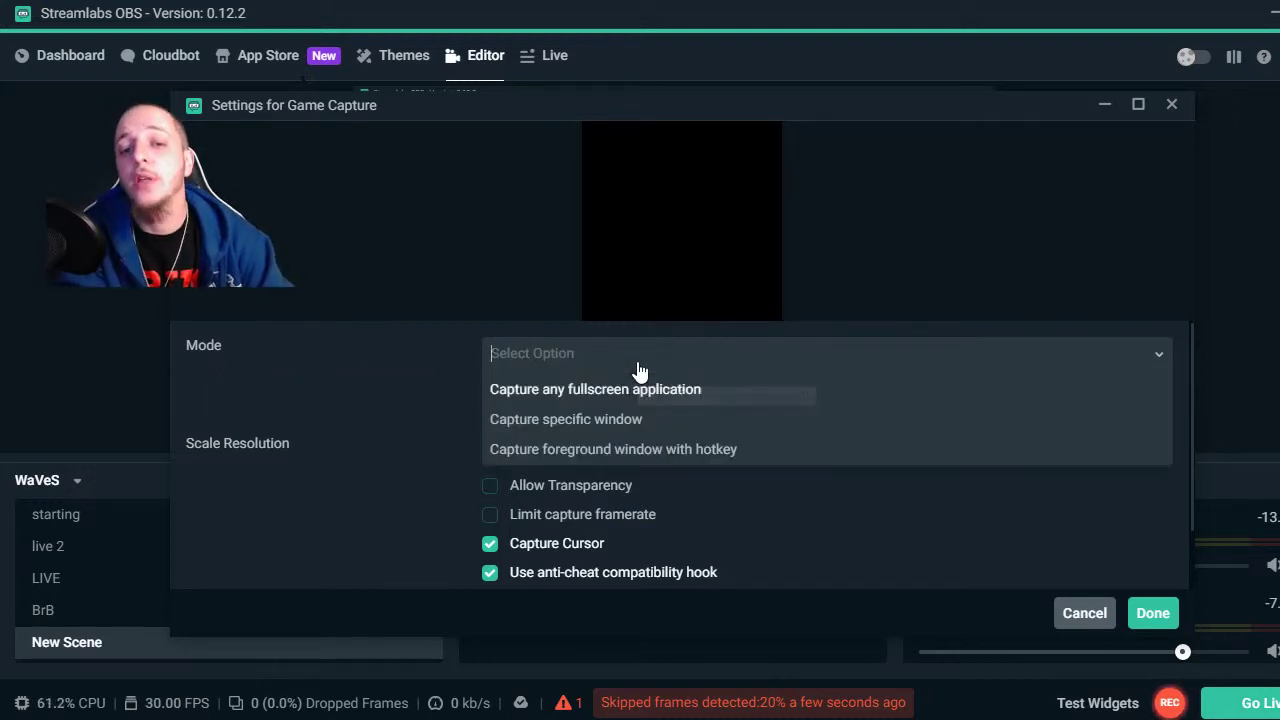
click(601, 425)
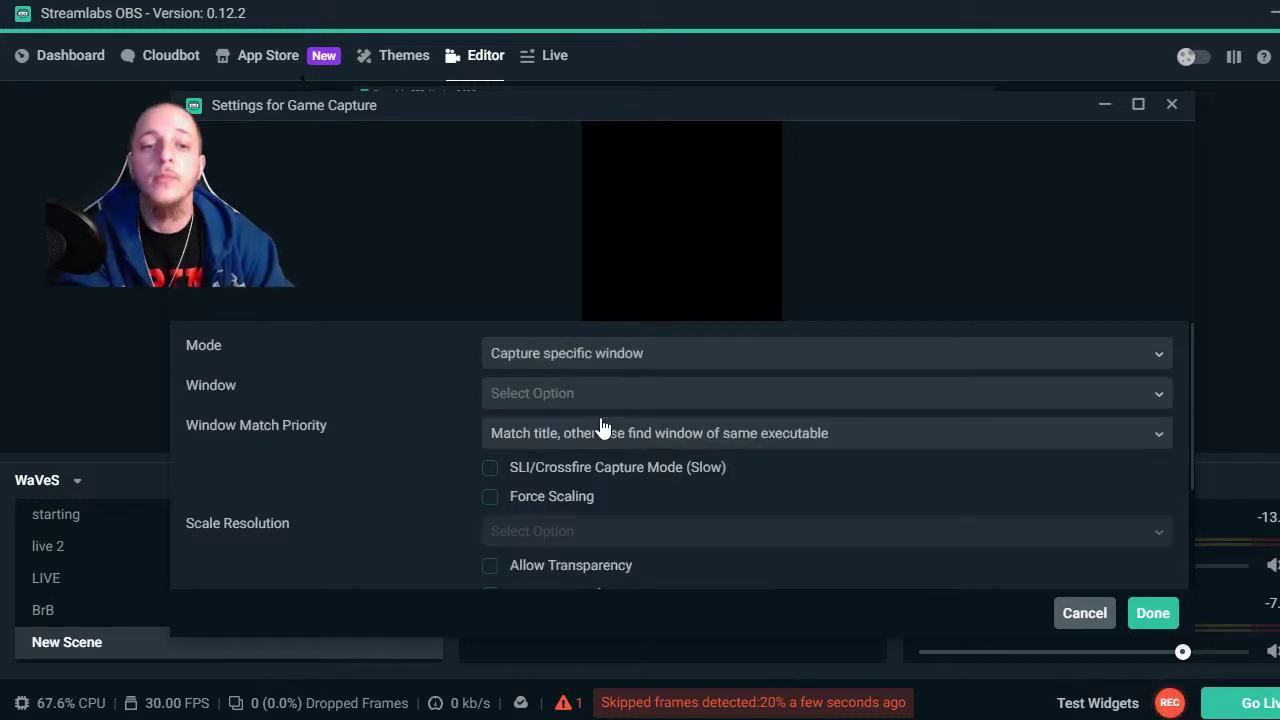
click(619, 398)
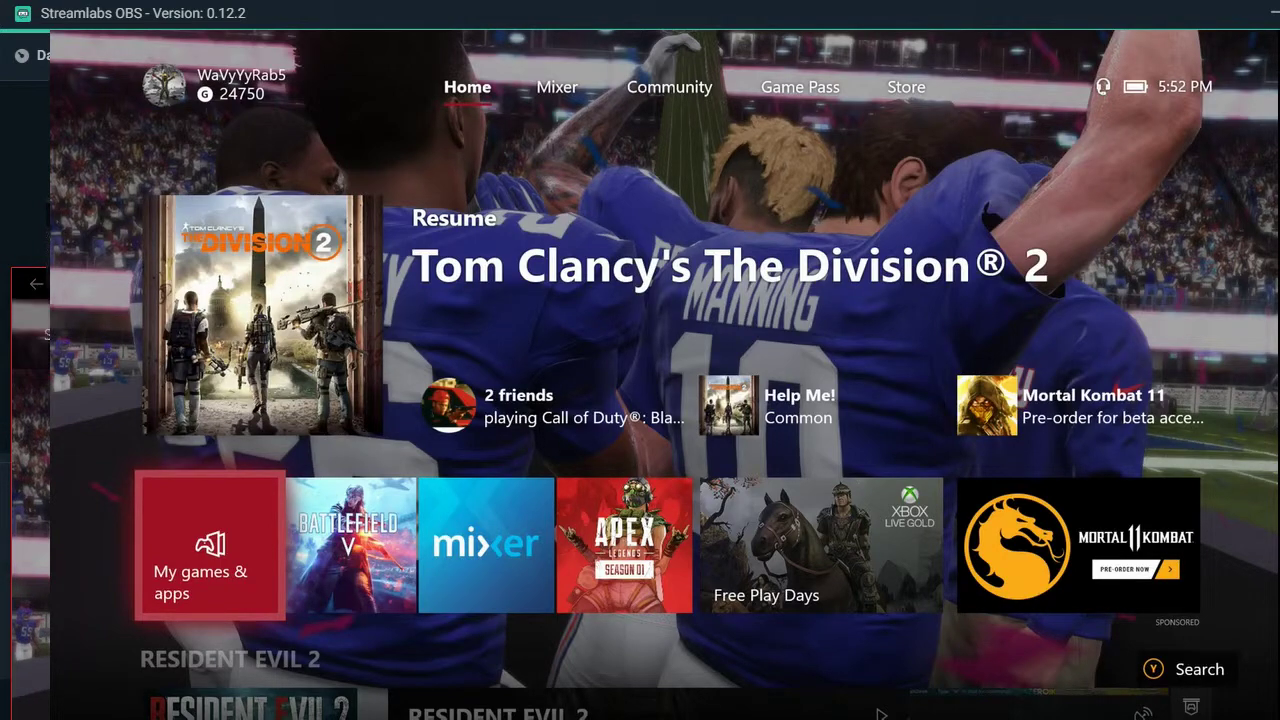
Drag Game Capture (1) lower in the preview and reposition the Xbox app window behind Streamlabs OBS.
drag(667, 217, 667, 453)
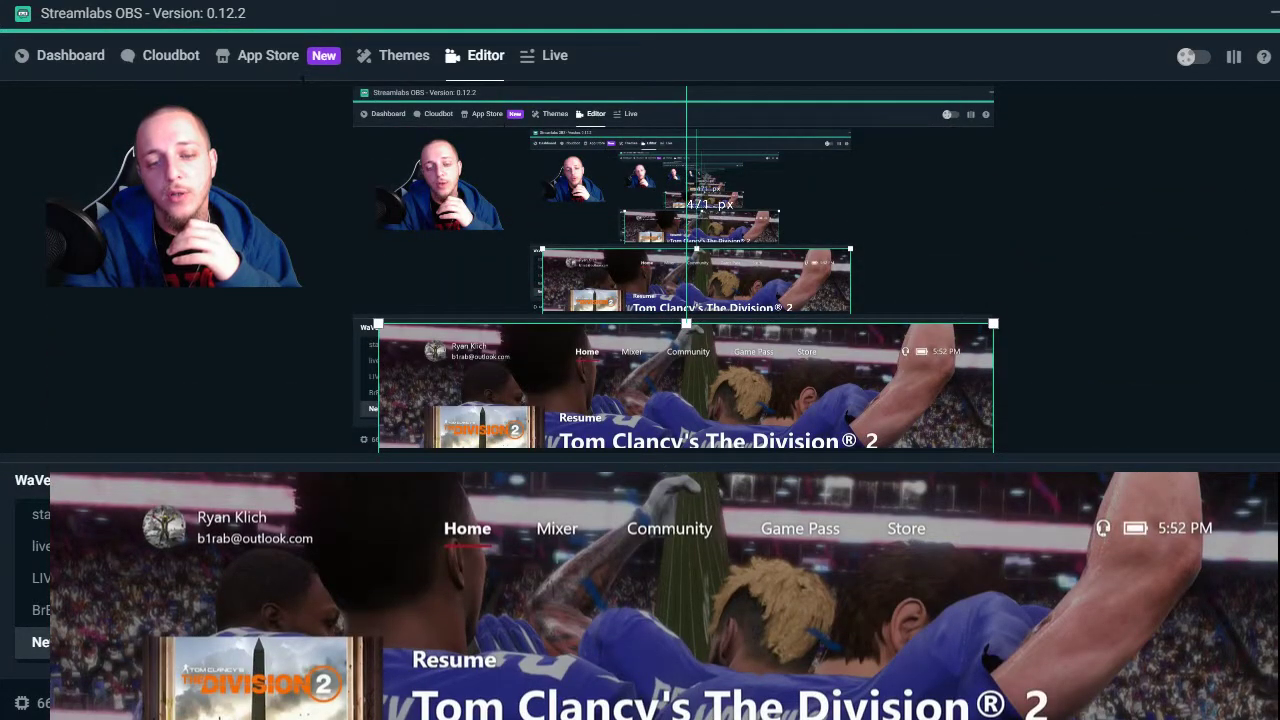
key(alt+Tab)
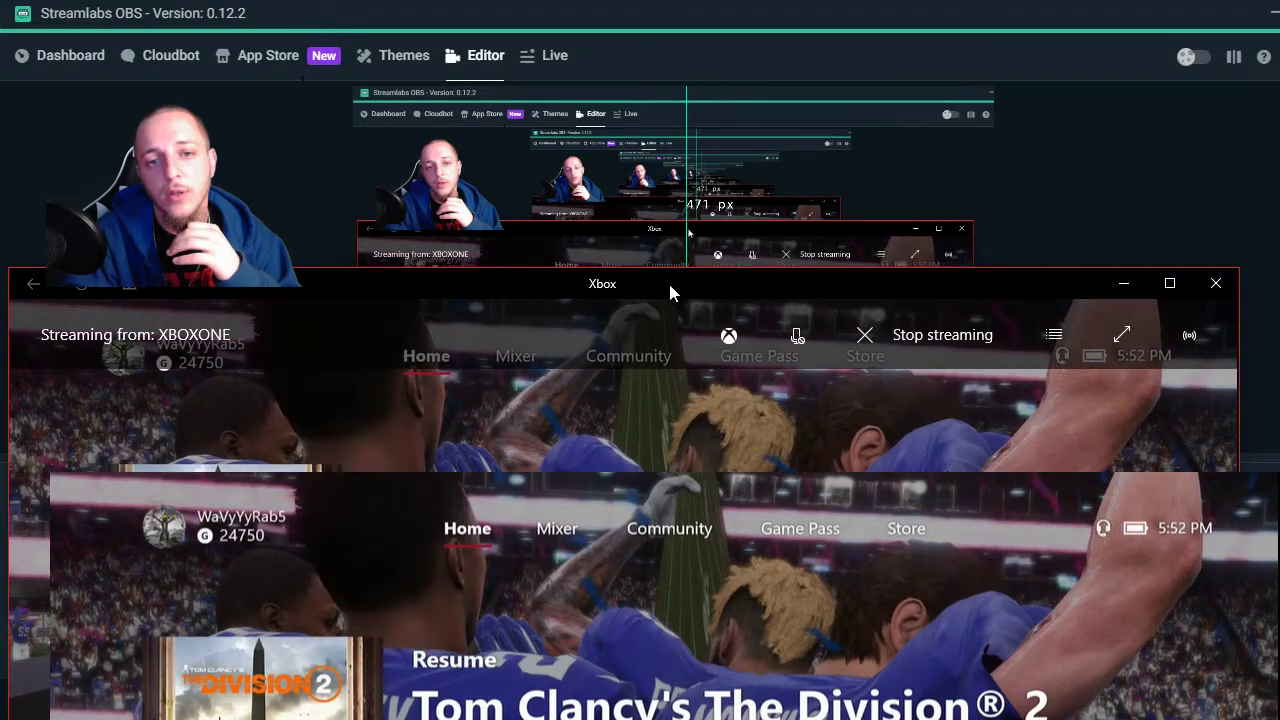
drag(670, 292, 648, 256)
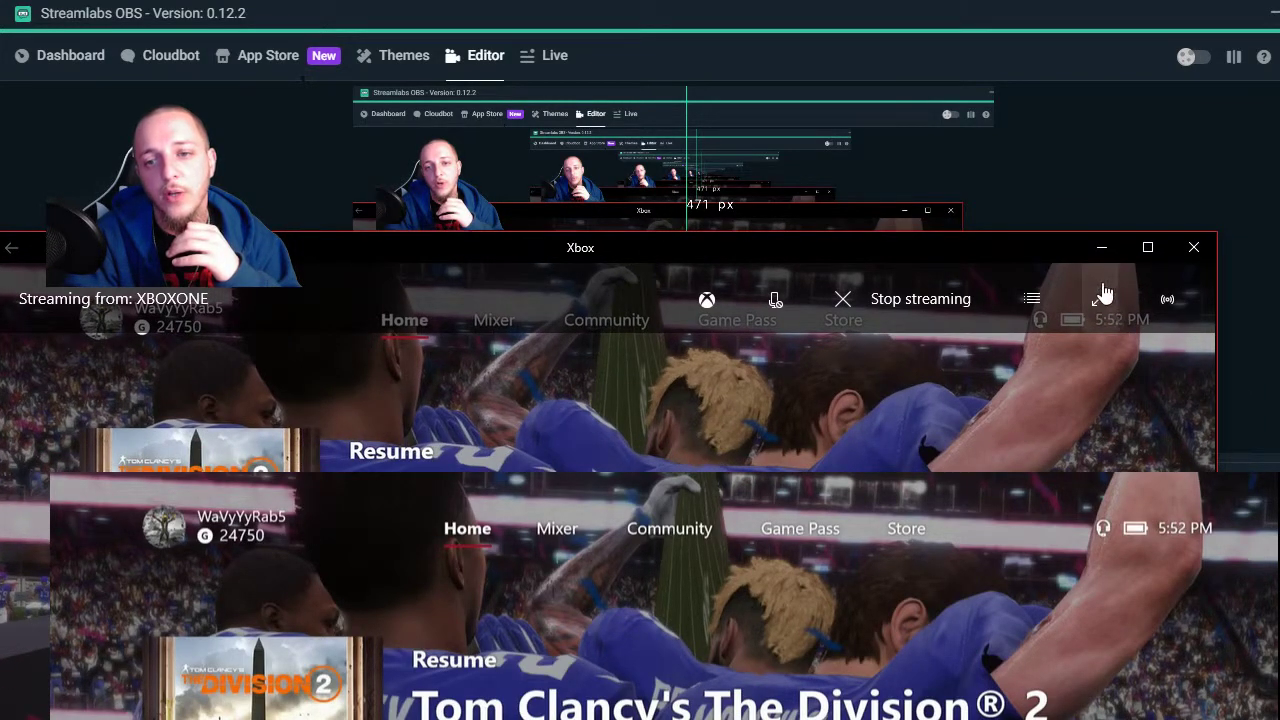
drag(1049, 249, 1040, 282)
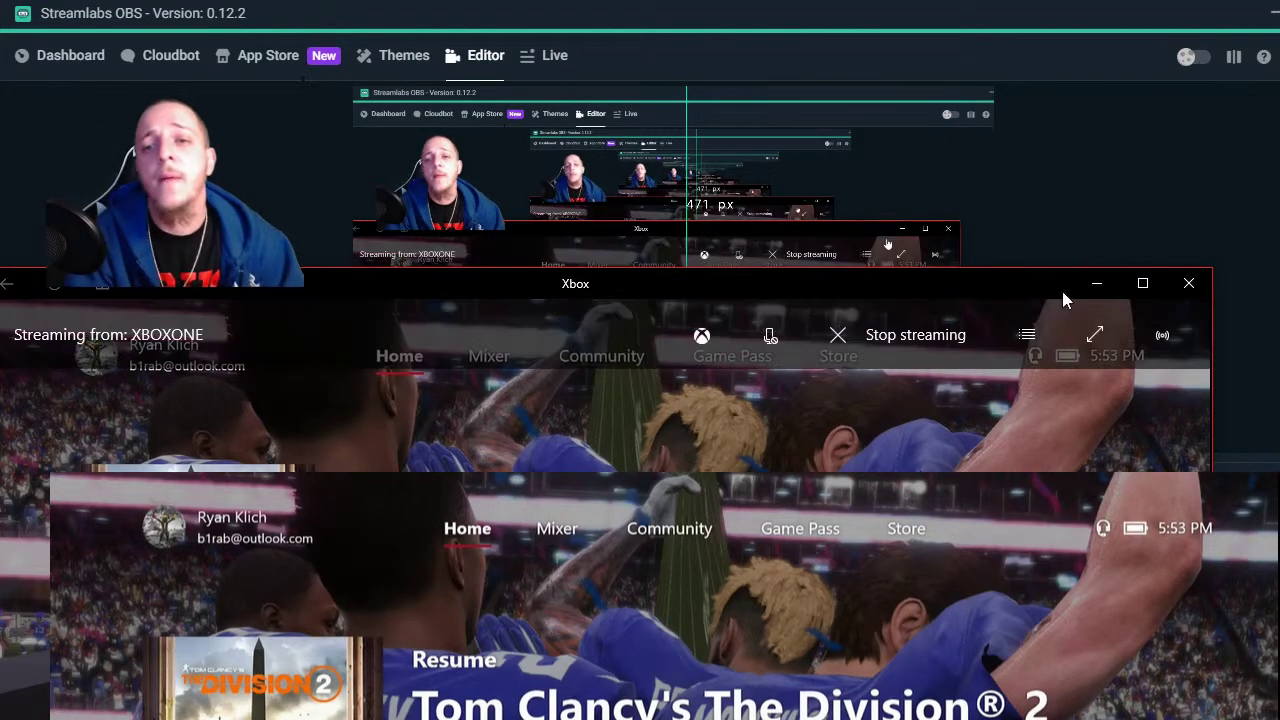
click(1043, 26)
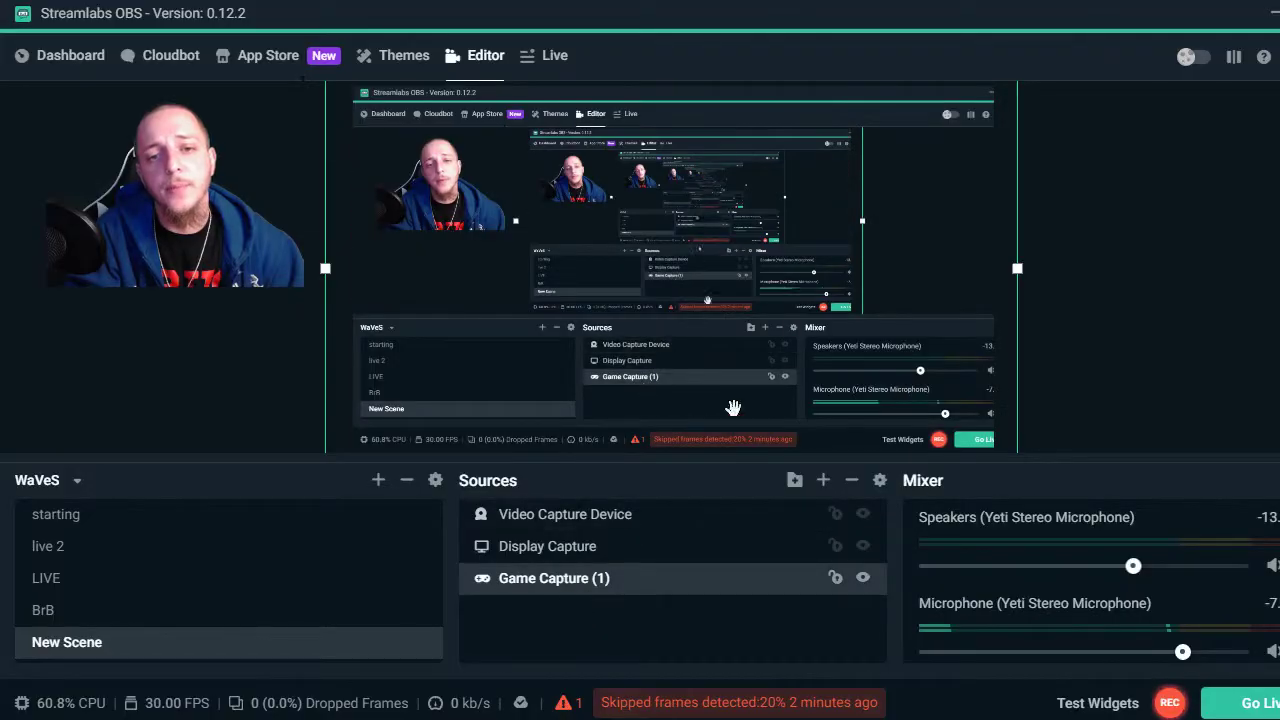
click(563, 703)
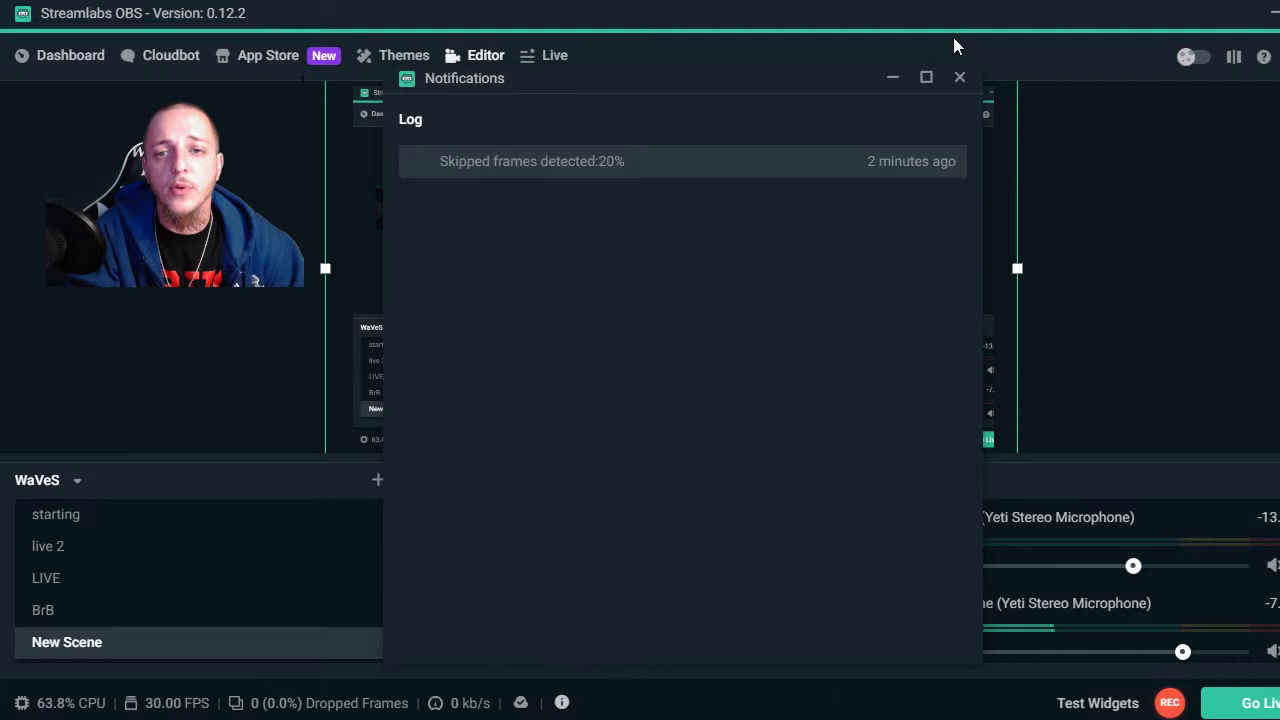
click(958, 72)
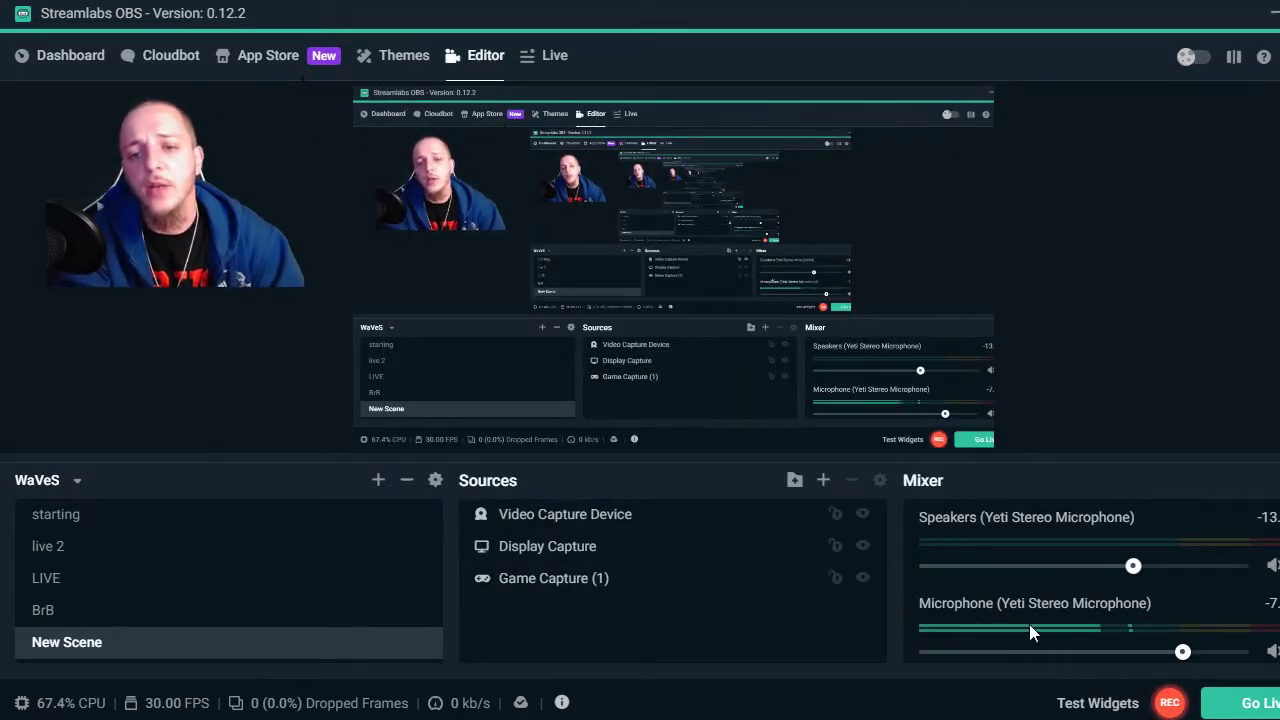
click(1226, 703)
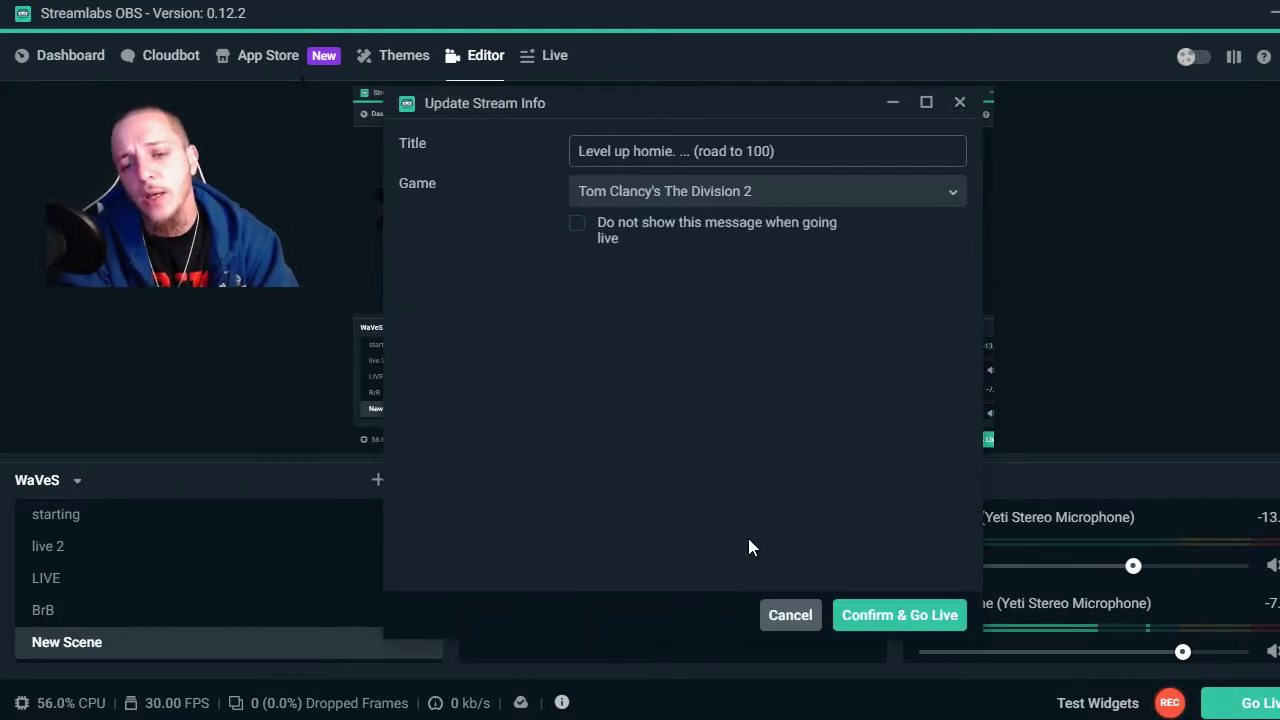
click(897, 616)
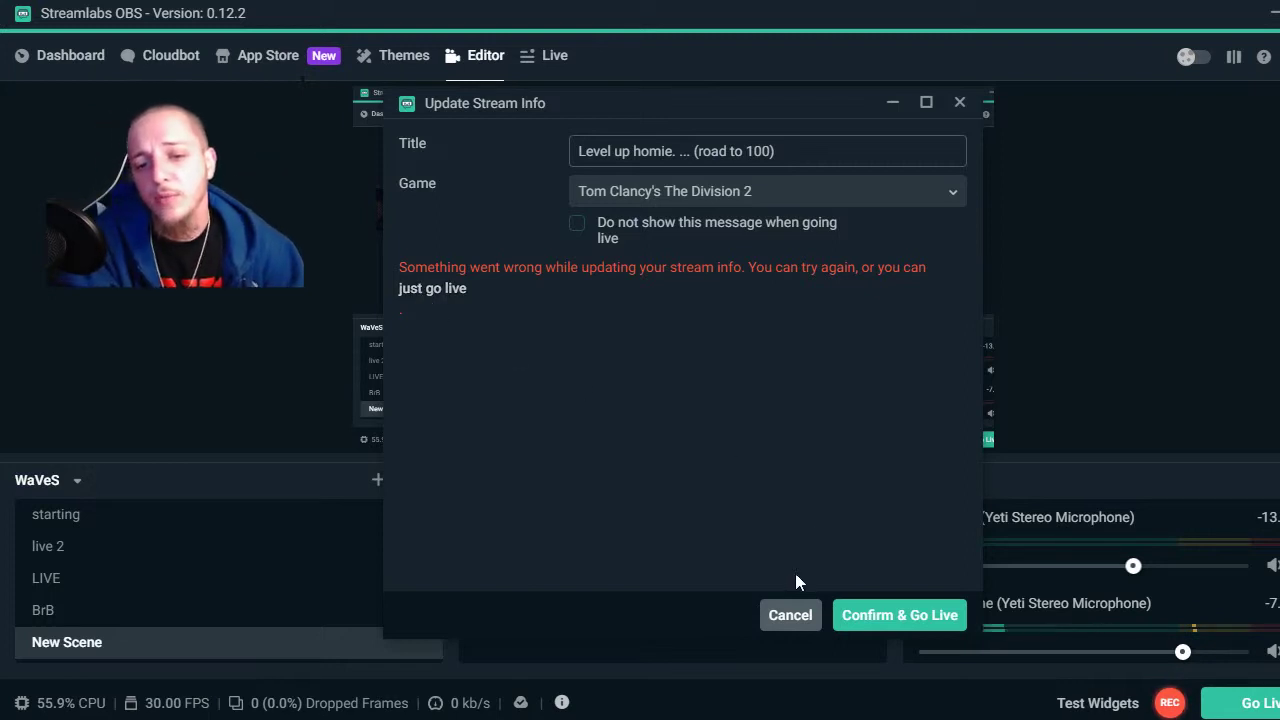
click(780, 612)
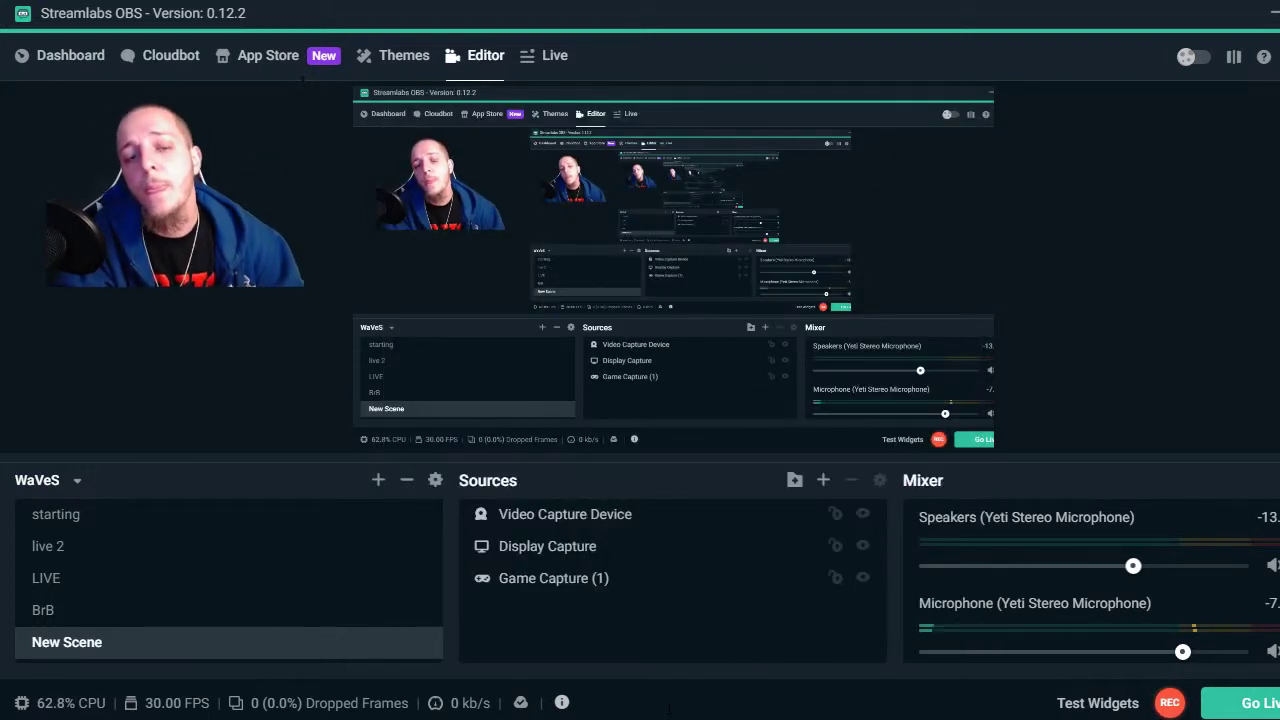